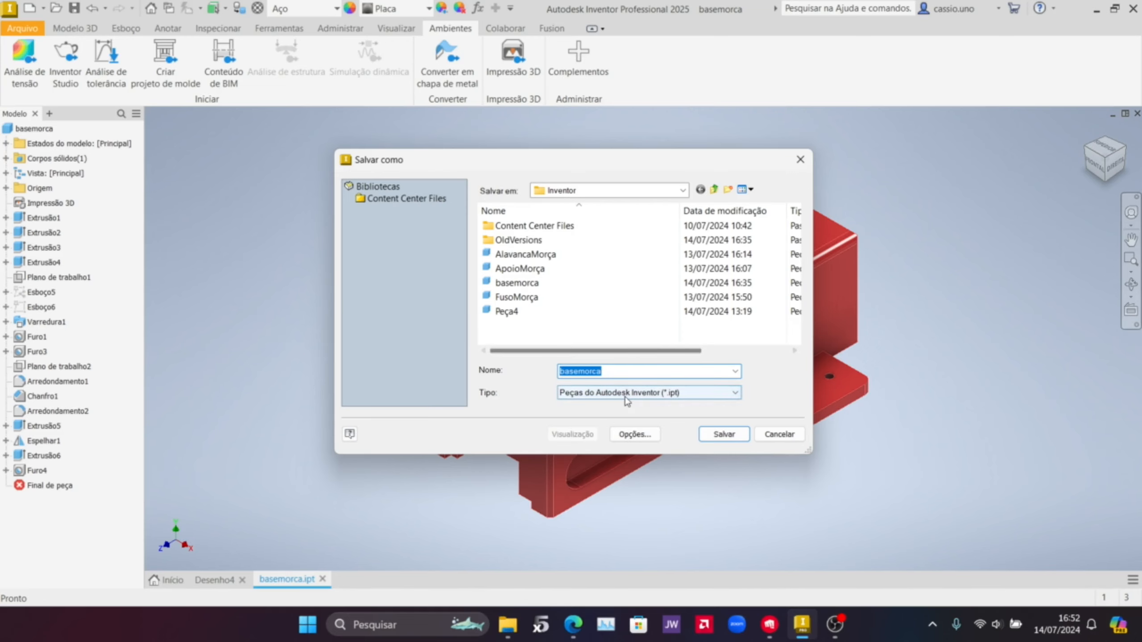
Step: Examine the file formats offered for saving a copy of the part, and leave without saving
click(778, 434)
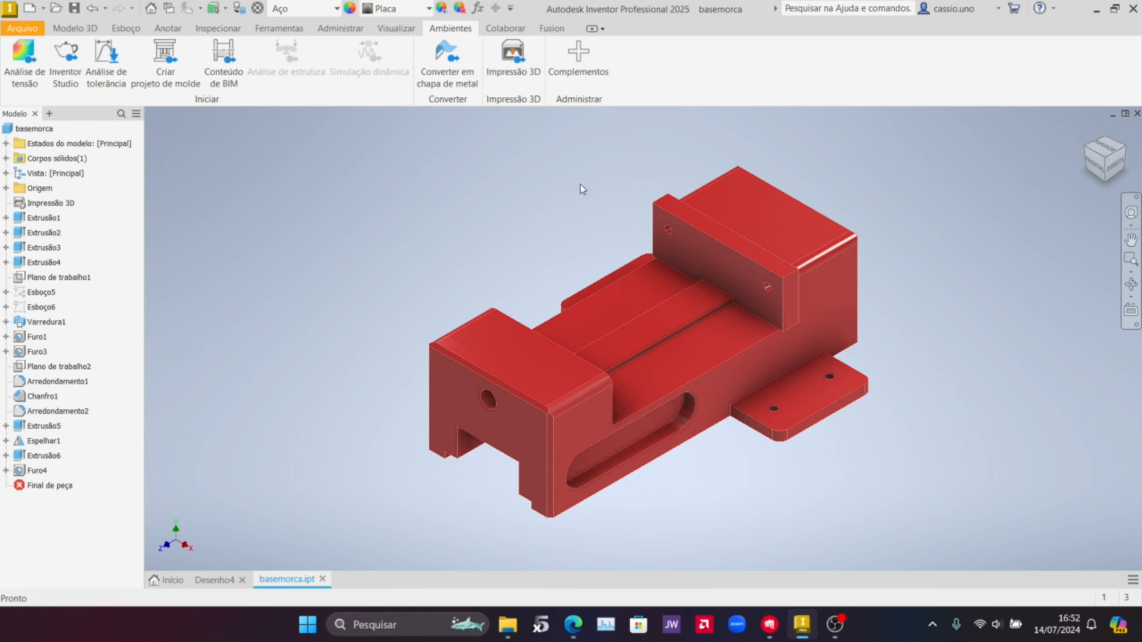
click(22, 28)
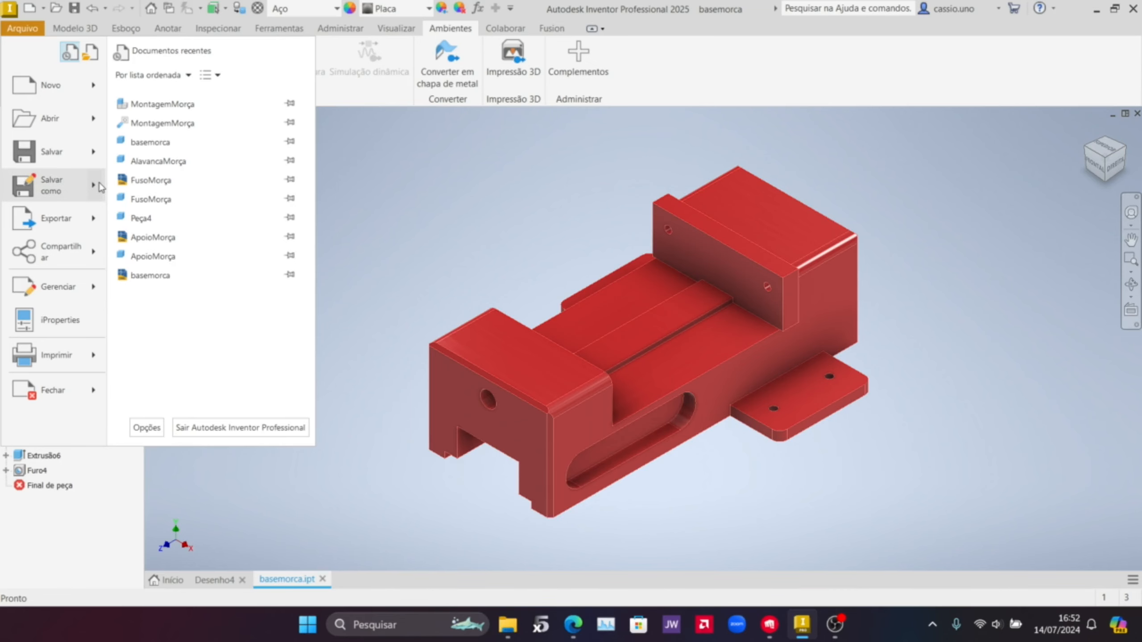
mouse_move(104, 194)
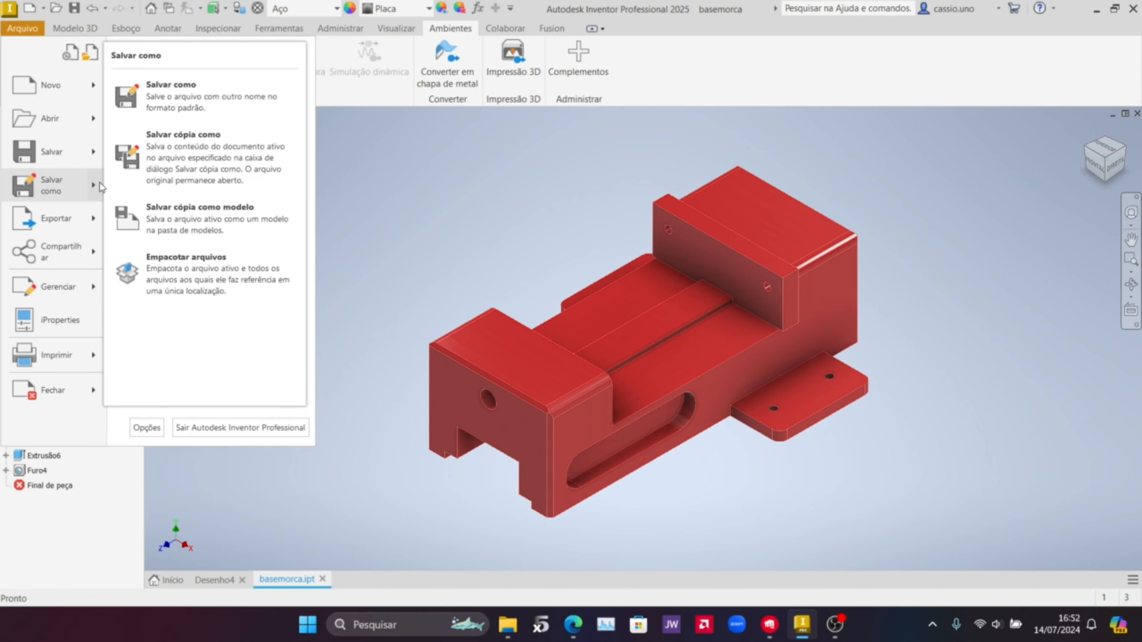
click(145, 151)
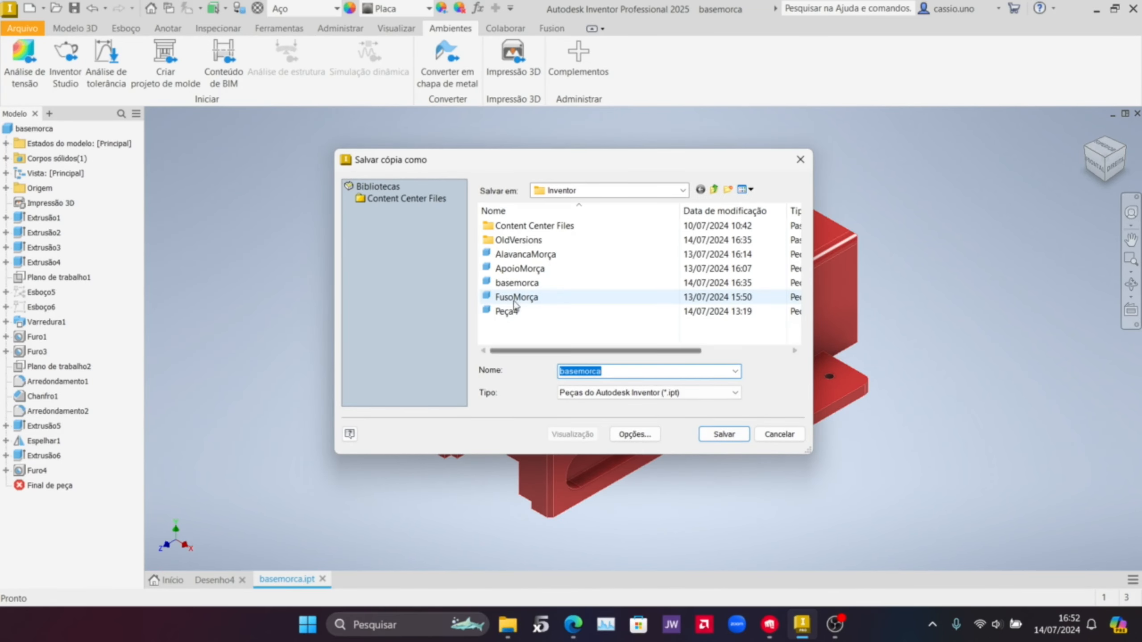
click(654, 392)
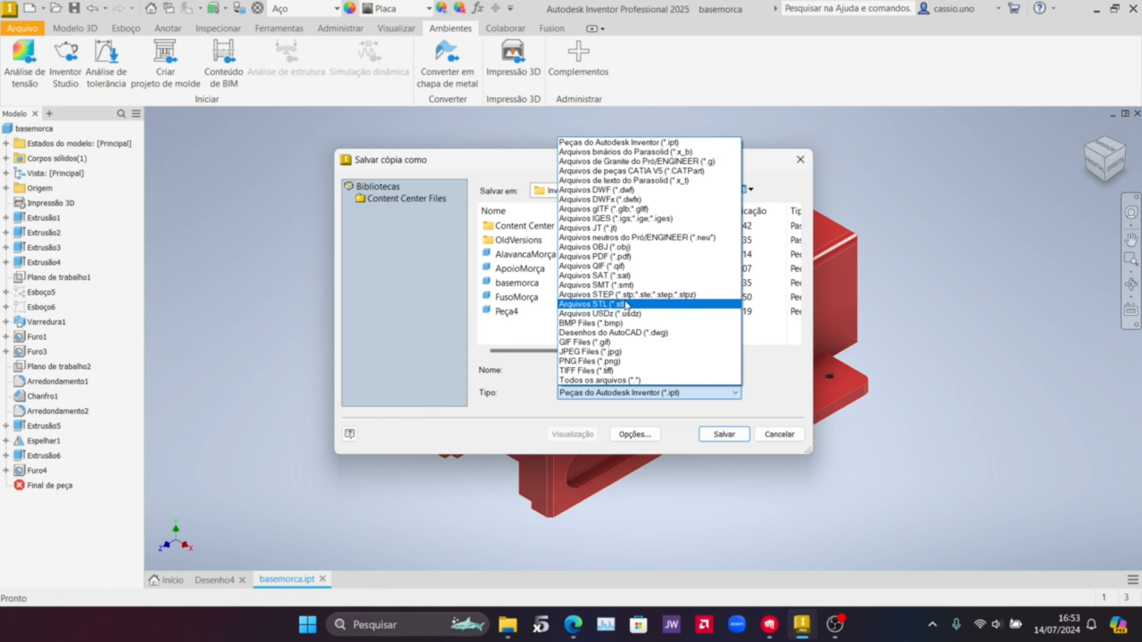
click(787, 439)
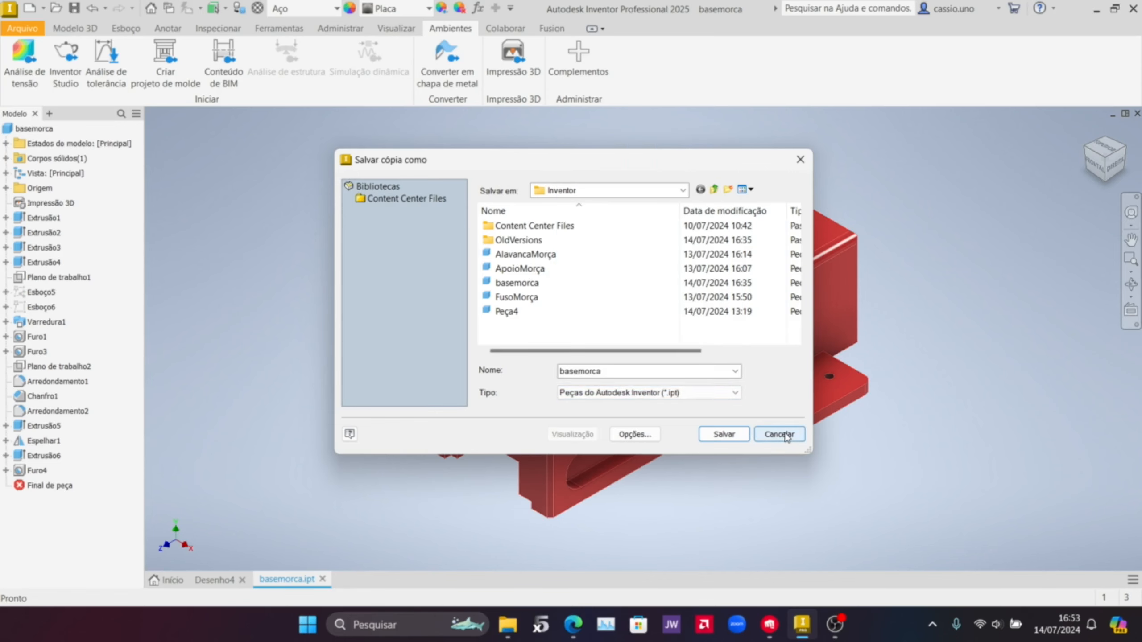
click(780, 434)
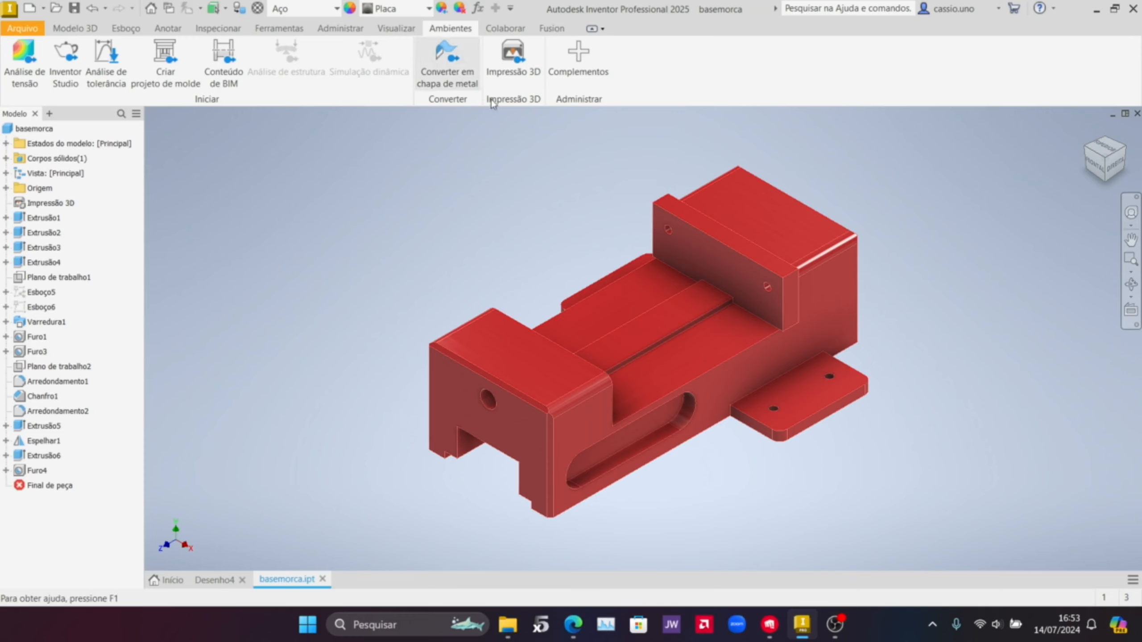
Step: Enter the 3D printing environment and inspect the part from several angles against the default machine workspace
click(511, 72)
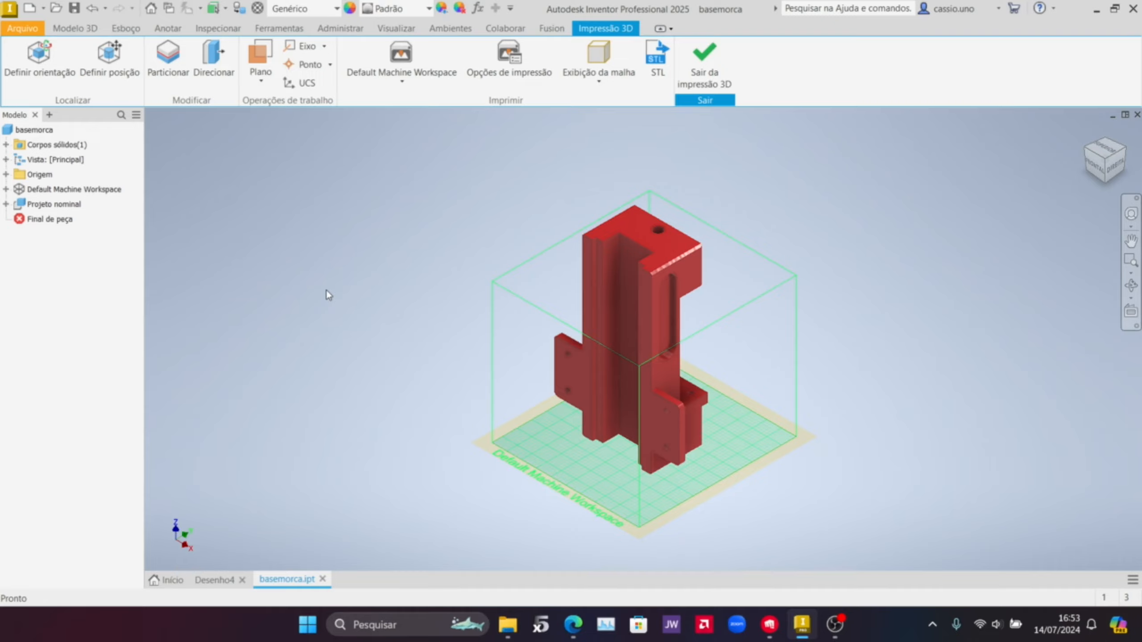
shift+middle_drag(715, 380, 576, 360)
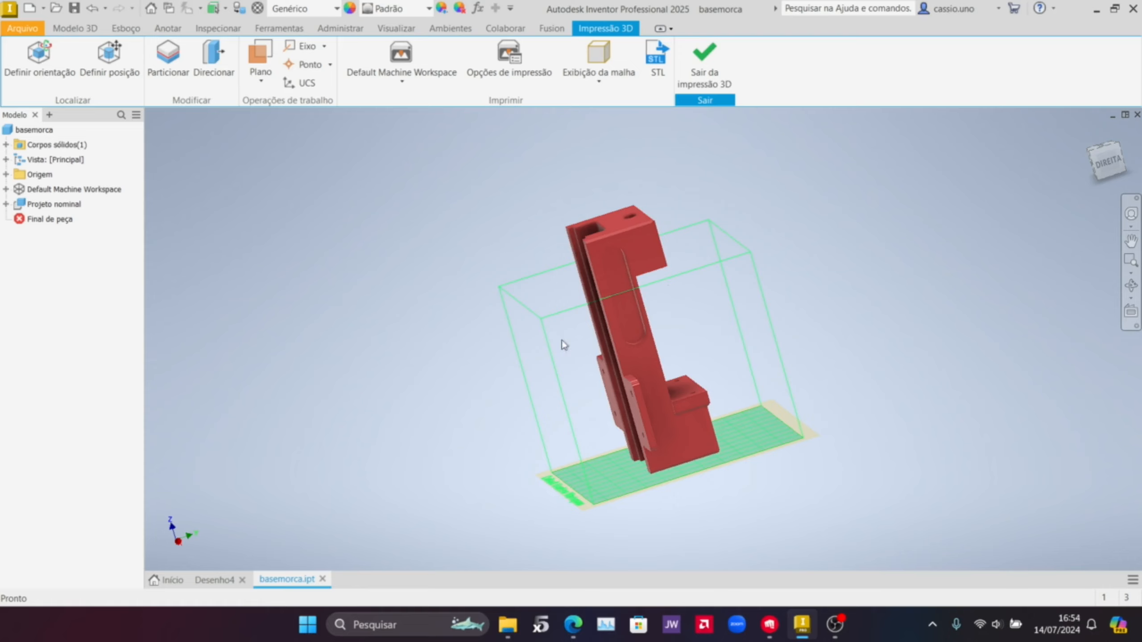
shift+middle_drag(550, 456, 488, 428)
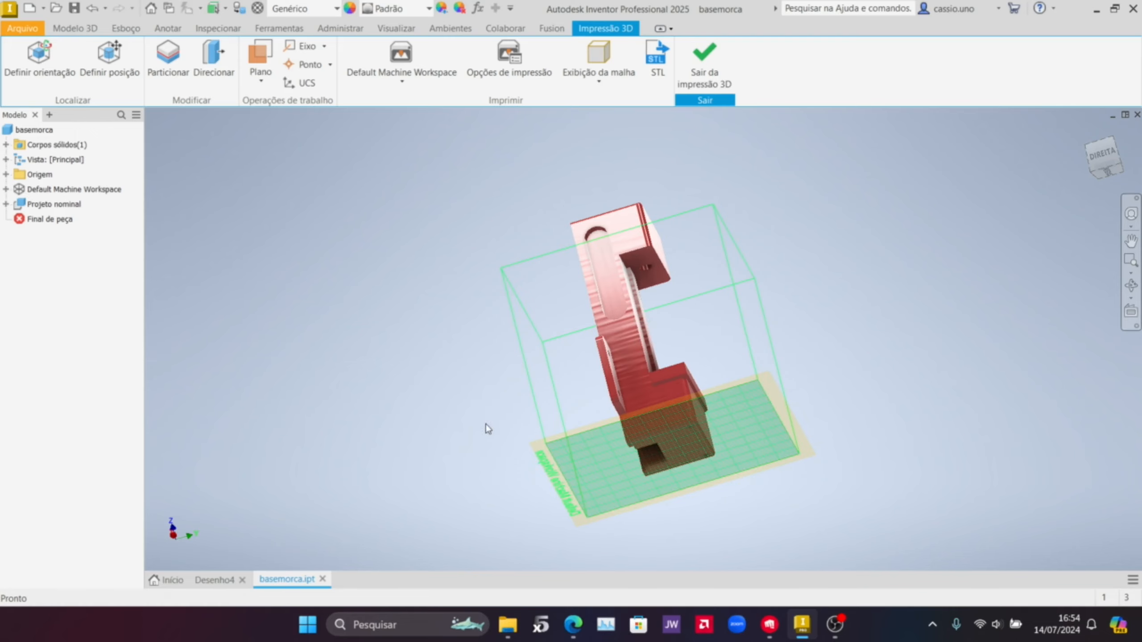
shift+middle_drag(450, 322, 484, 347)
scroll(643, 360, up, 4)
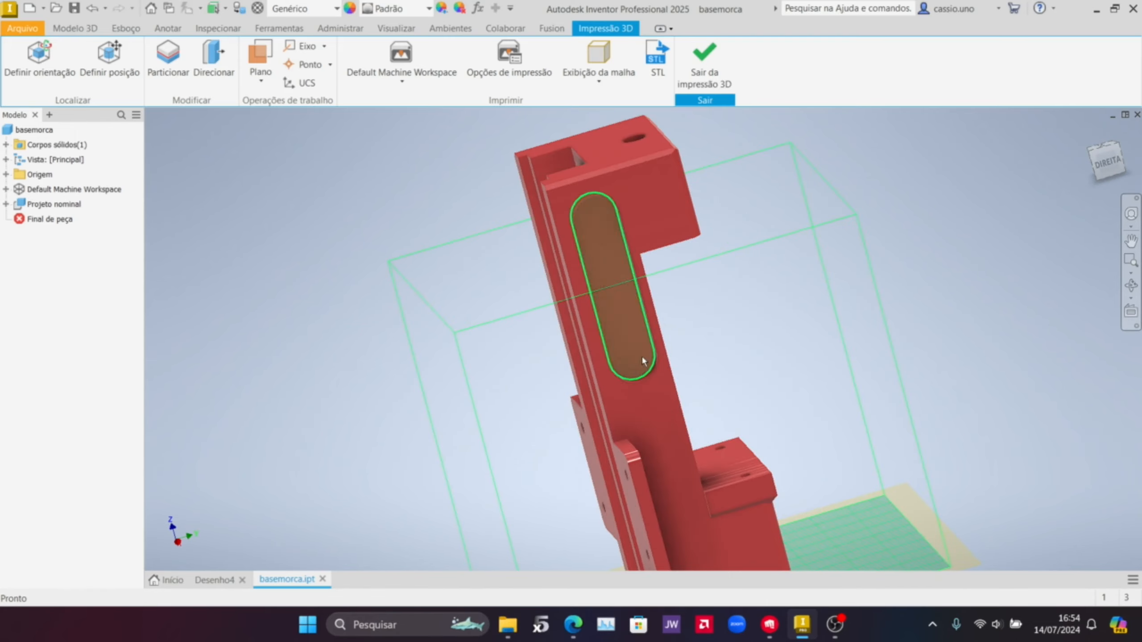
scroll(659, 385, up, 3)
scroll(661, 400, down, 3)
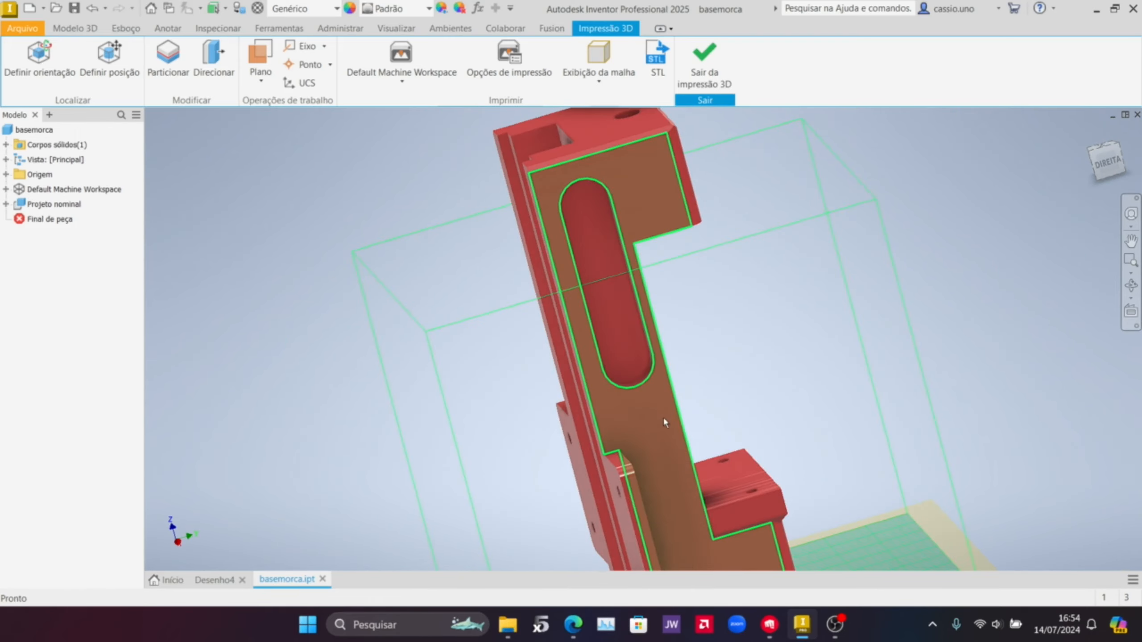
scroll(651, 433, down, 5)
mouse_move(650, 406)
shift+middle_down()
mouse_move(579, 411)
mouse_move(658, 357)
mouse_move(633, 384)
shift+middle_up()
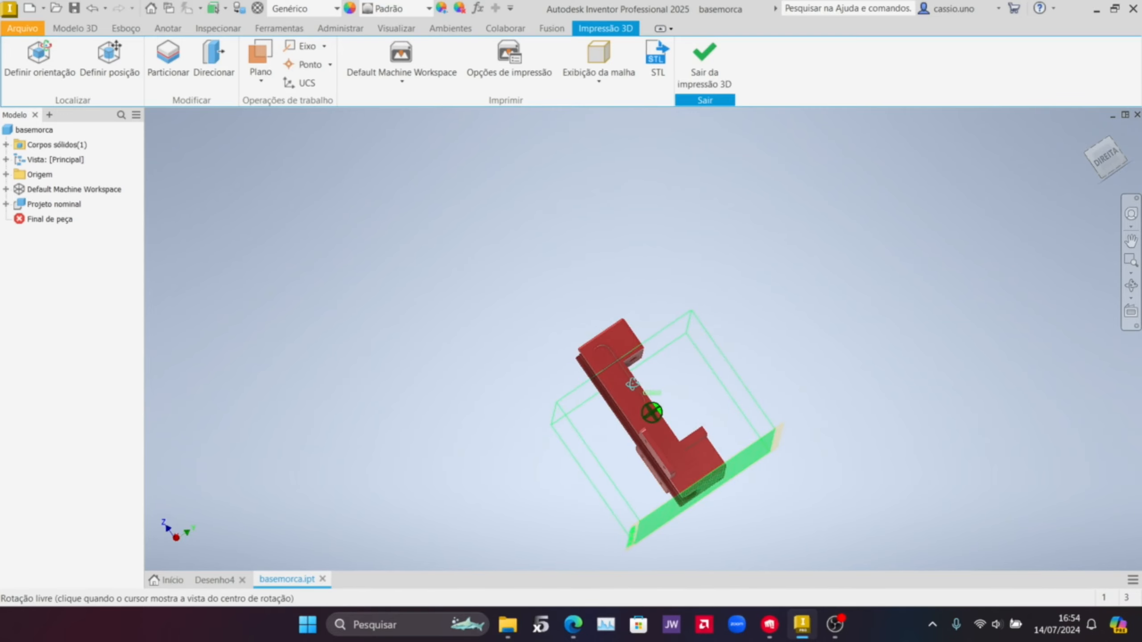
scroll(630, 389, up, 2)
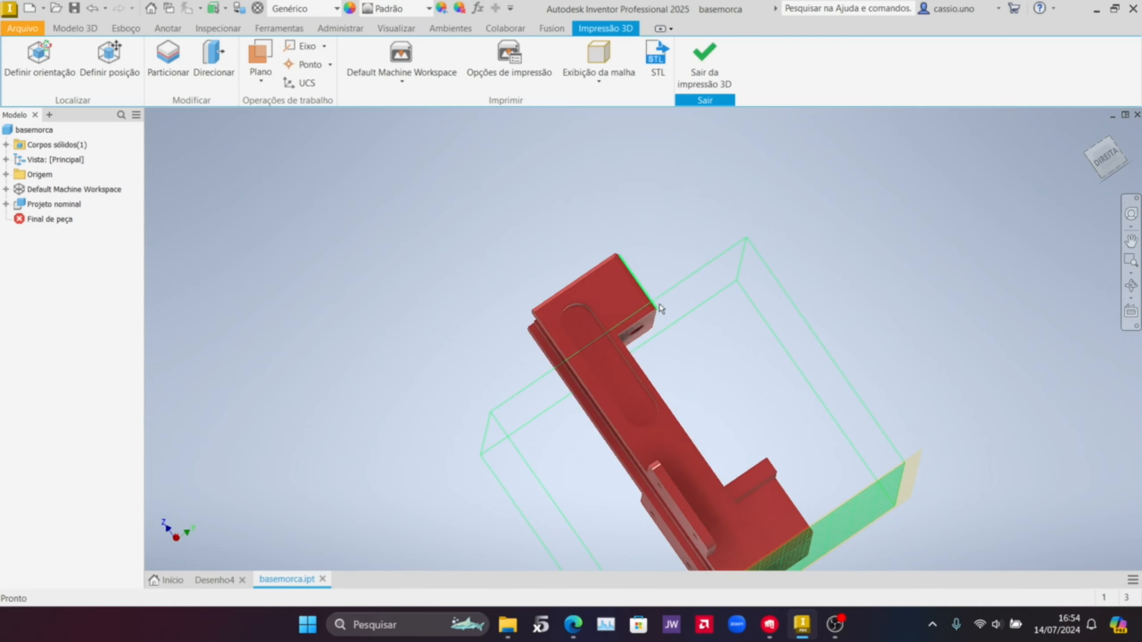
shift+middle_drag(684, 300, 401, 265)
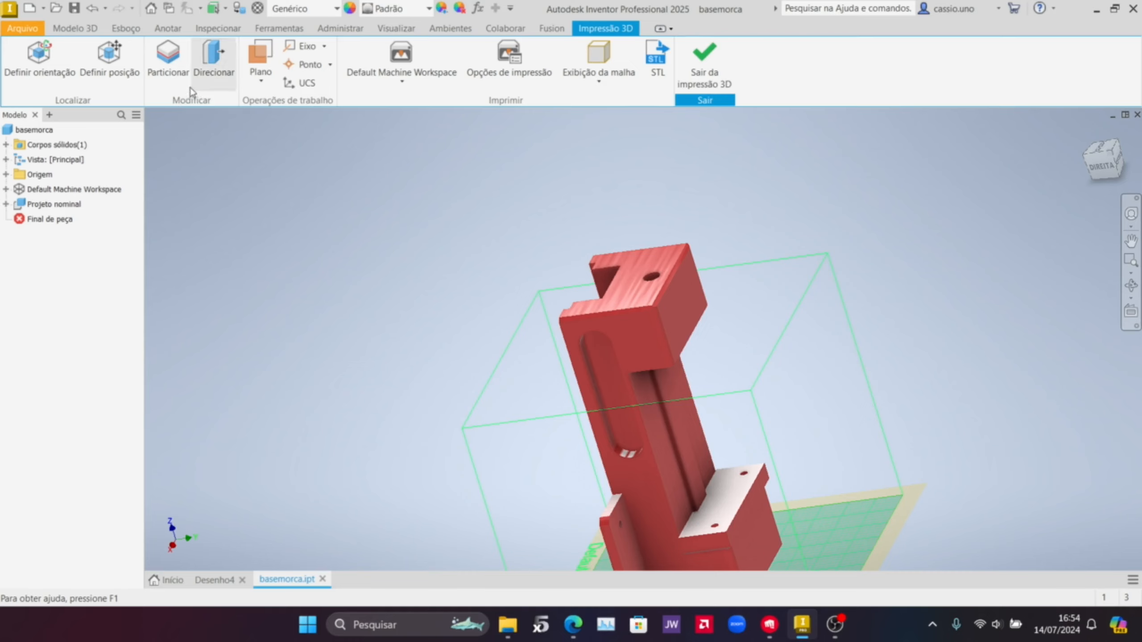
Step: Start a Partition of the body using its upper end face as the plane, with an offset of 200
click(169, 54)
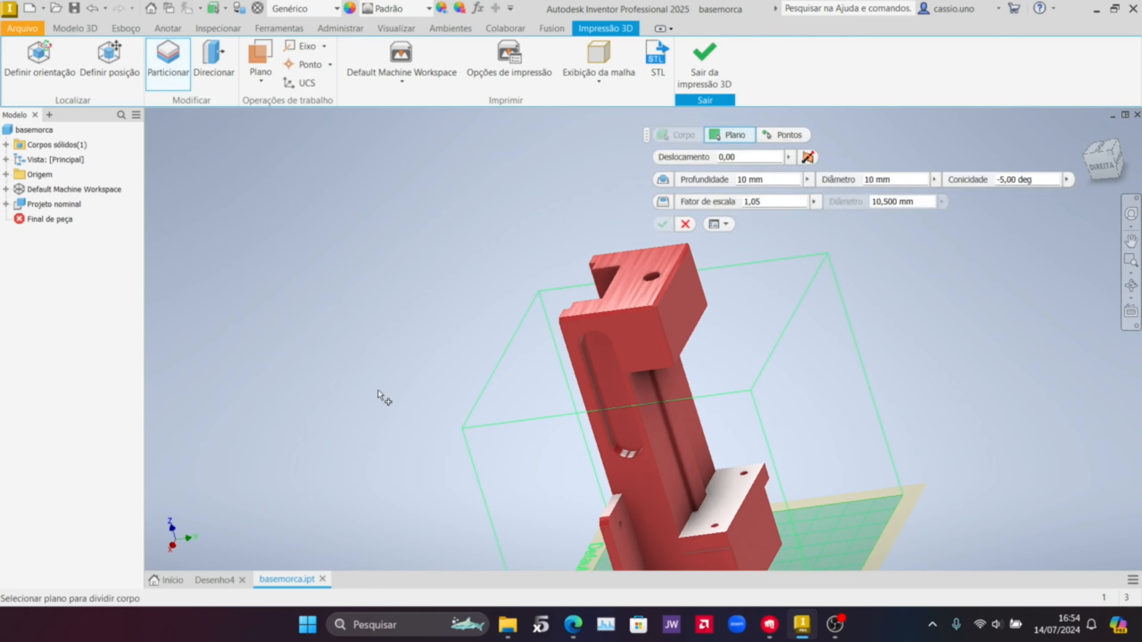
shift+middle_drag(400, 432, 495, 418)
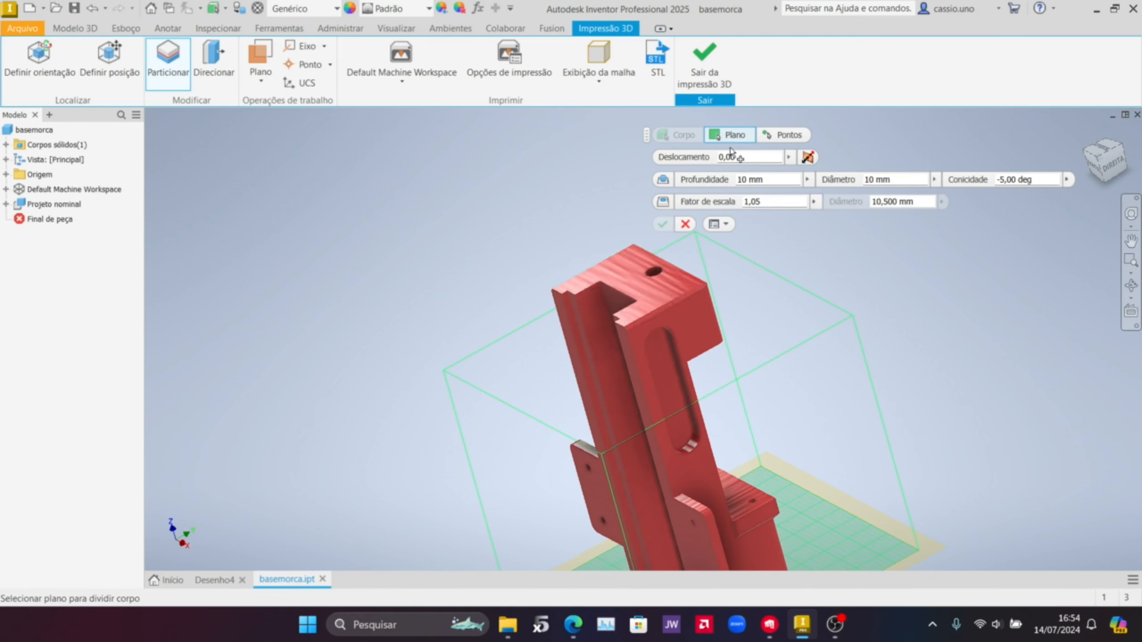
click(645, 294)
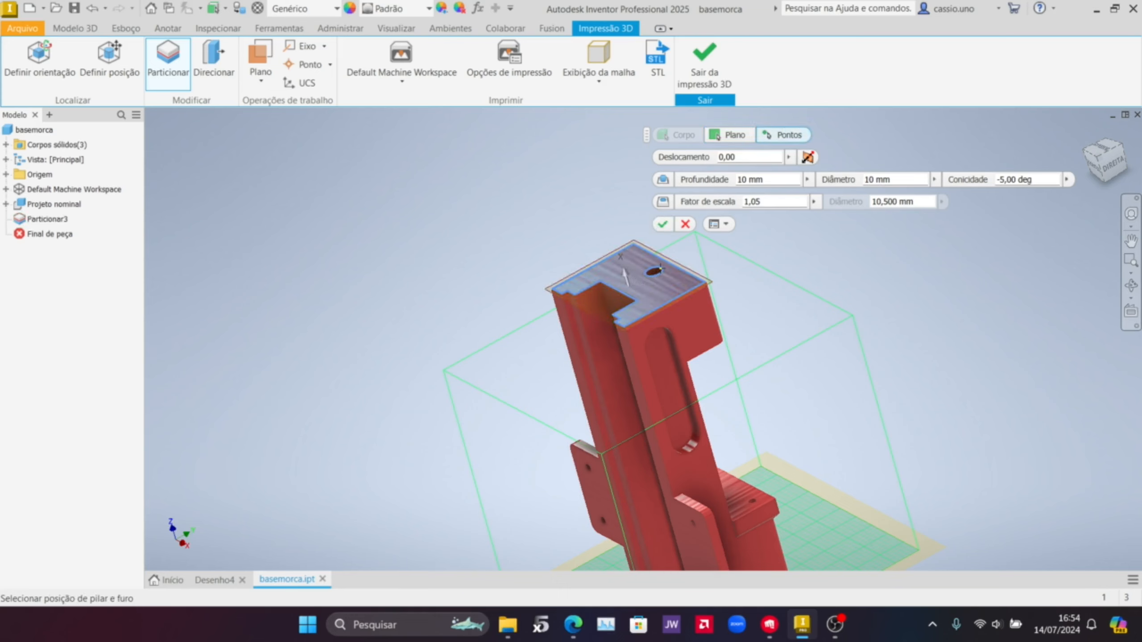
click(746, 155)
click(713, 161)
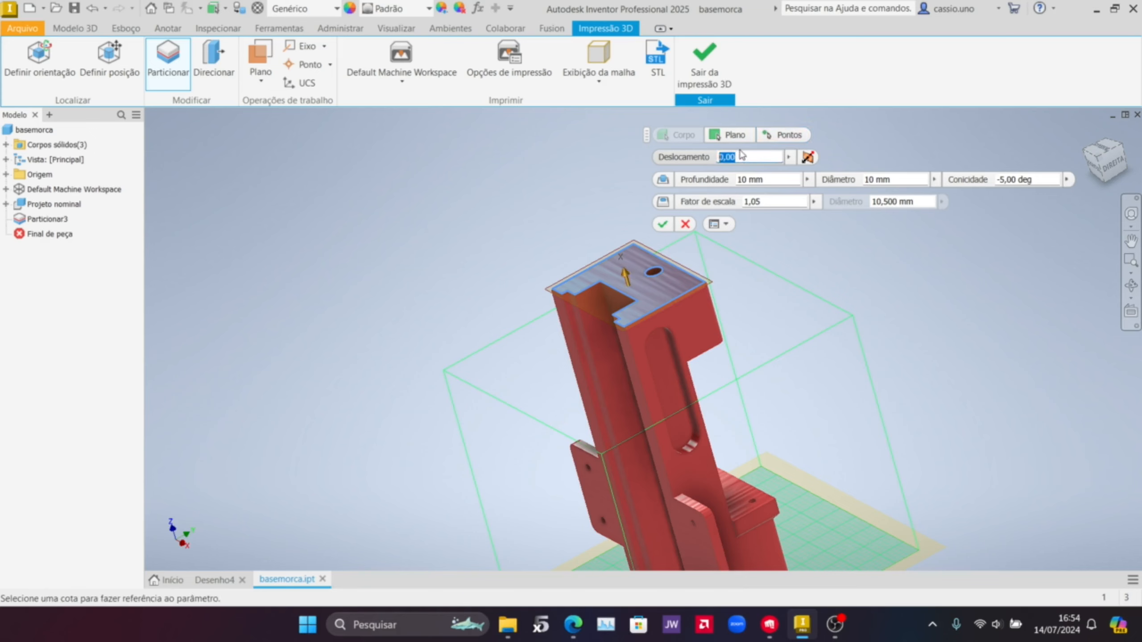
text(200)
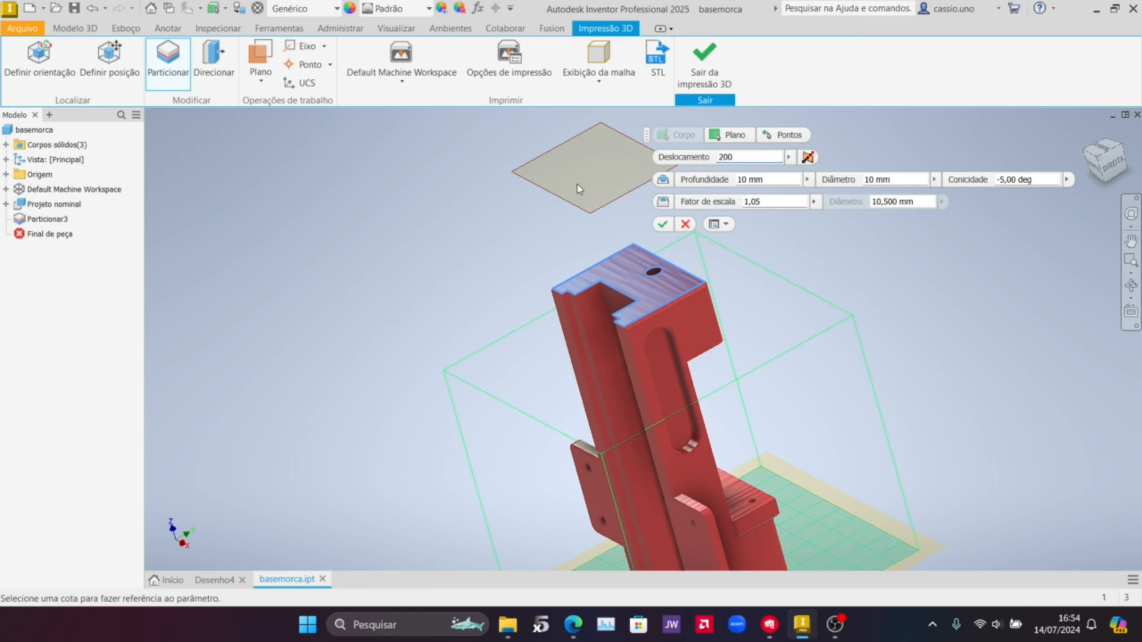
shift+middle_drag(408, 321, 394, 303)
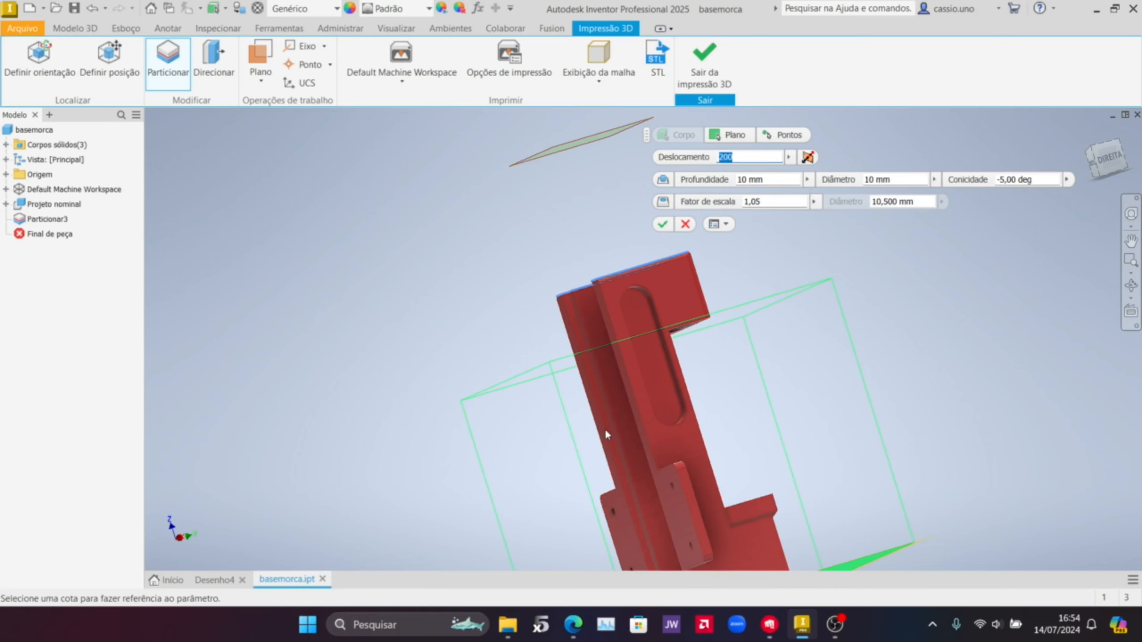
Step: Set the partition plane's offset to -200 and split the body there
click(720, 158)
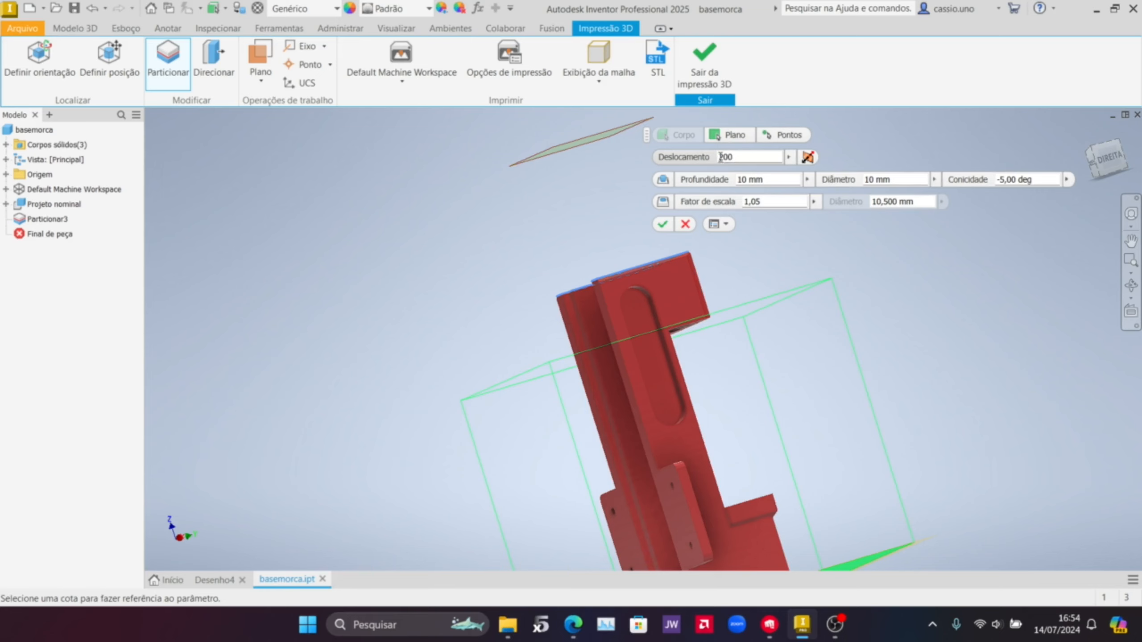
text(1)
text(-)
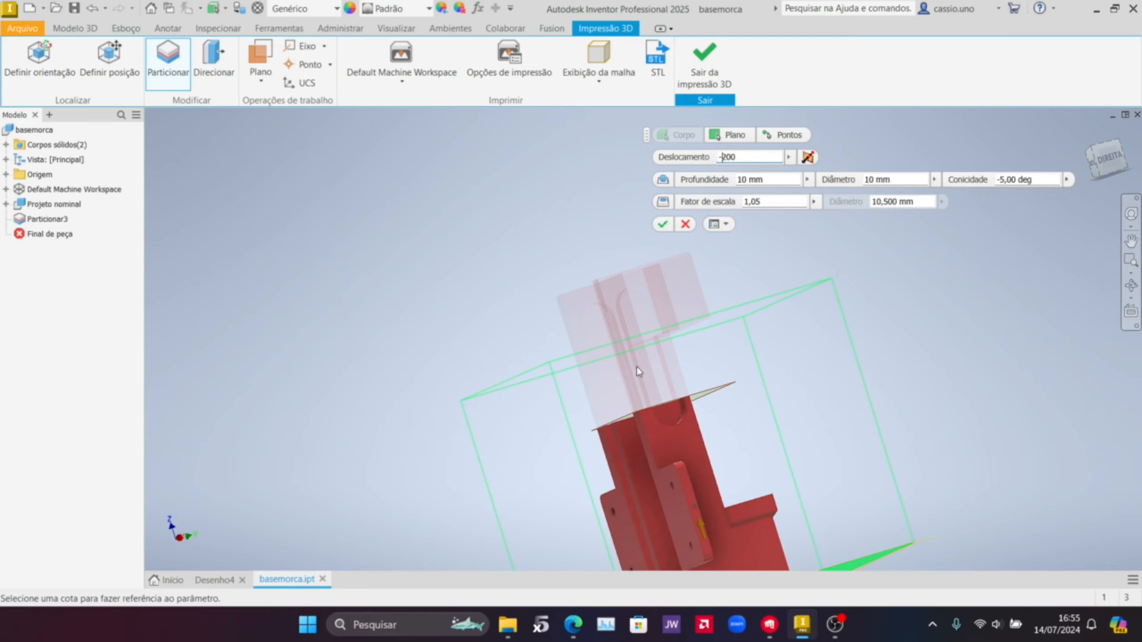
mouse_move(668, 409)
shift+middle_down()
mouse_move(639, 383)
mouse_move(722, 372)
mouse_move(724, 339)
mouse_move(670, 405)
mouse_move(616, 426)
mouse_move(581, 396)
mouse_move(627, 383)
mouse_move(598, 394)
shift+middle_up()
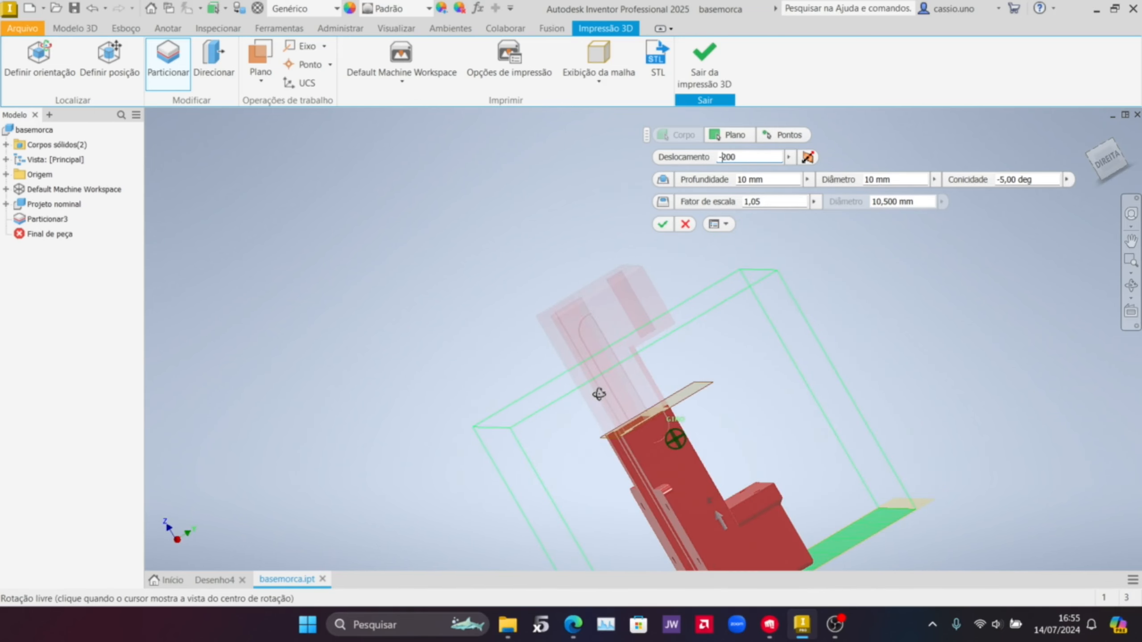
click(664, 227)
Step: Orient the lower partitioned body on the printer table using the flat underside face of its mounting plate
shift+middle_drag(720, 424, 675, 396)
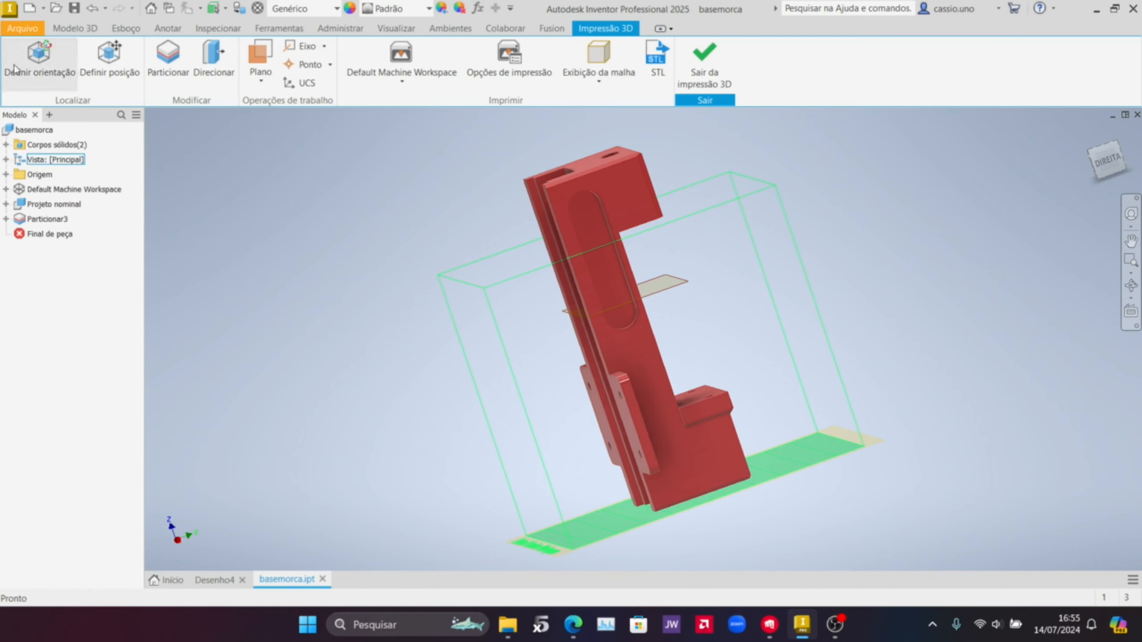
click(50, 56)
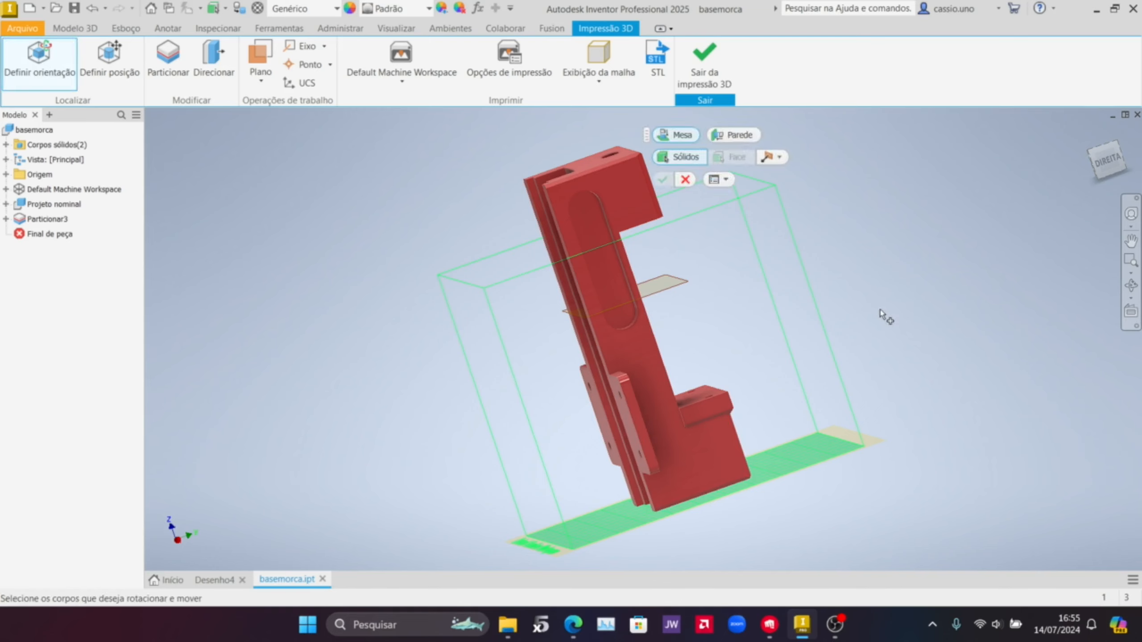
shift+middle_drag(882, 316, 946, 254)
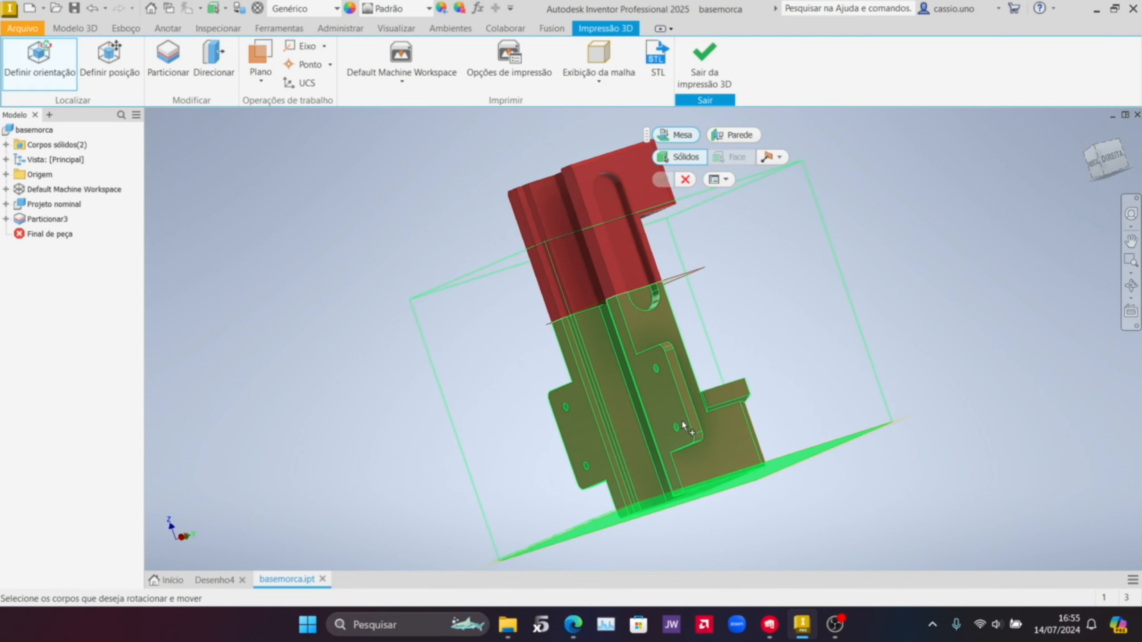
shift+middle_drag(884, 284, 849, 324)
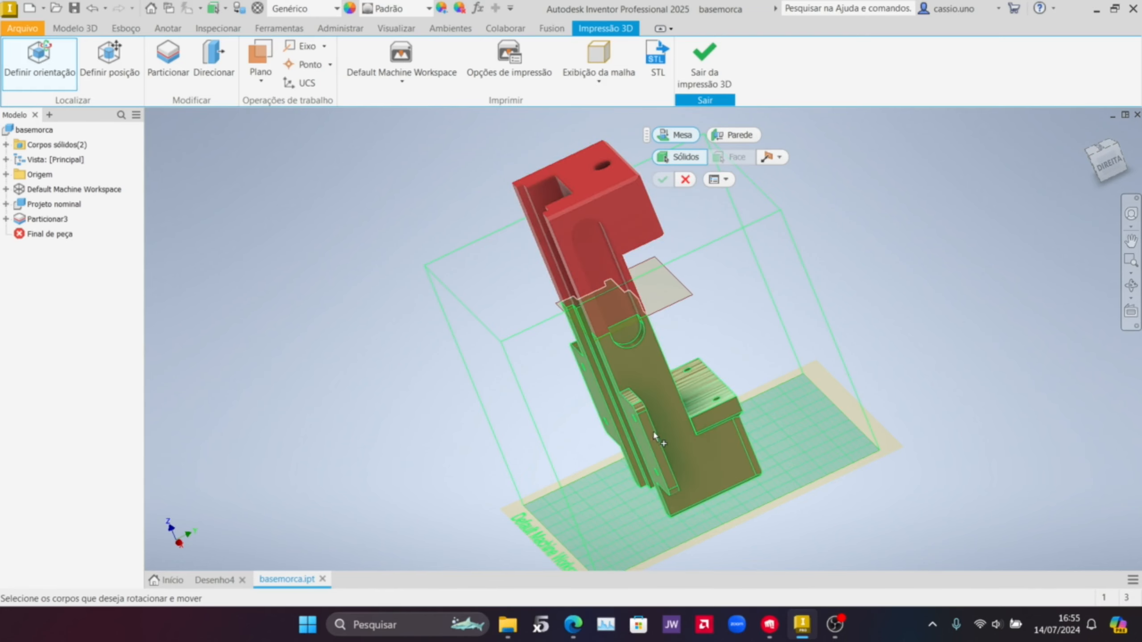
click(661, 401)
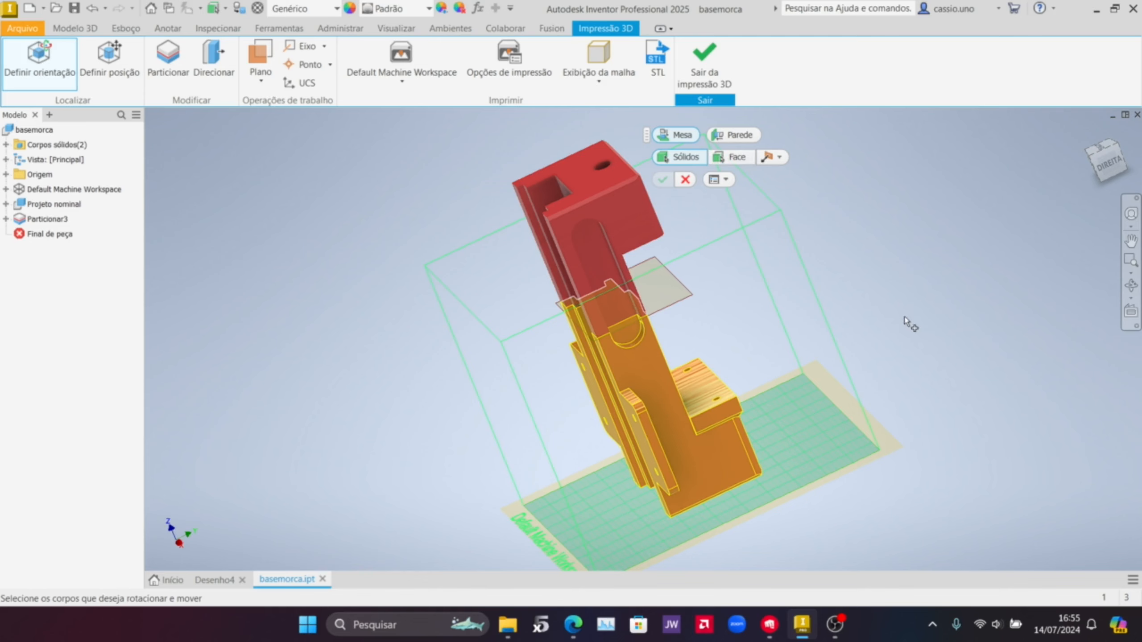
shift+middle_drag(889, 301, 879, 250)
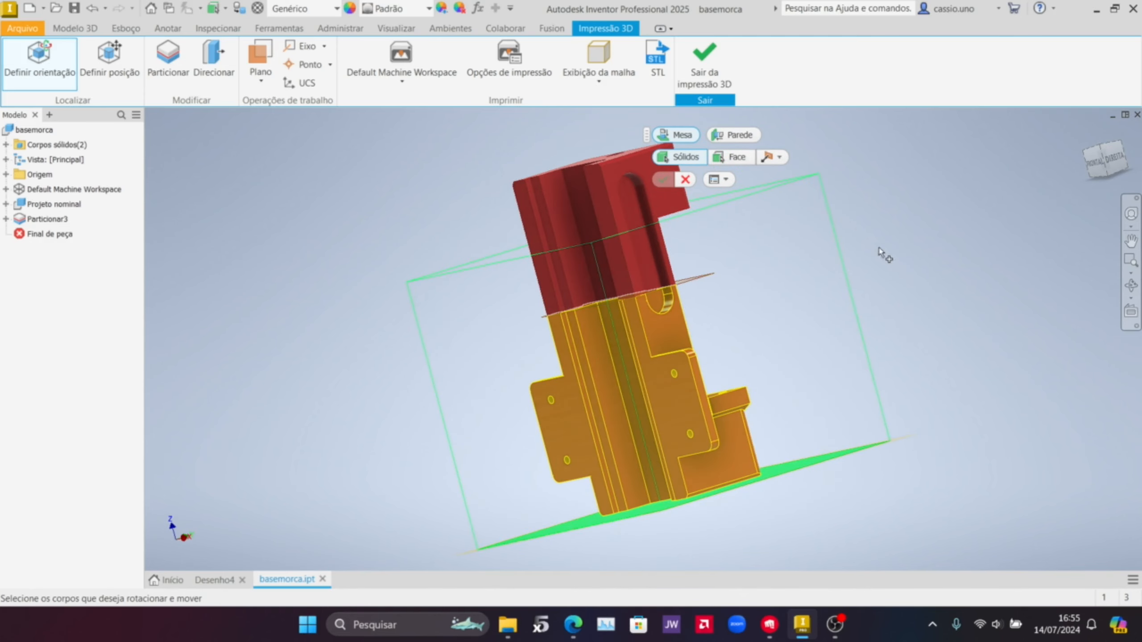
click(752, 160)
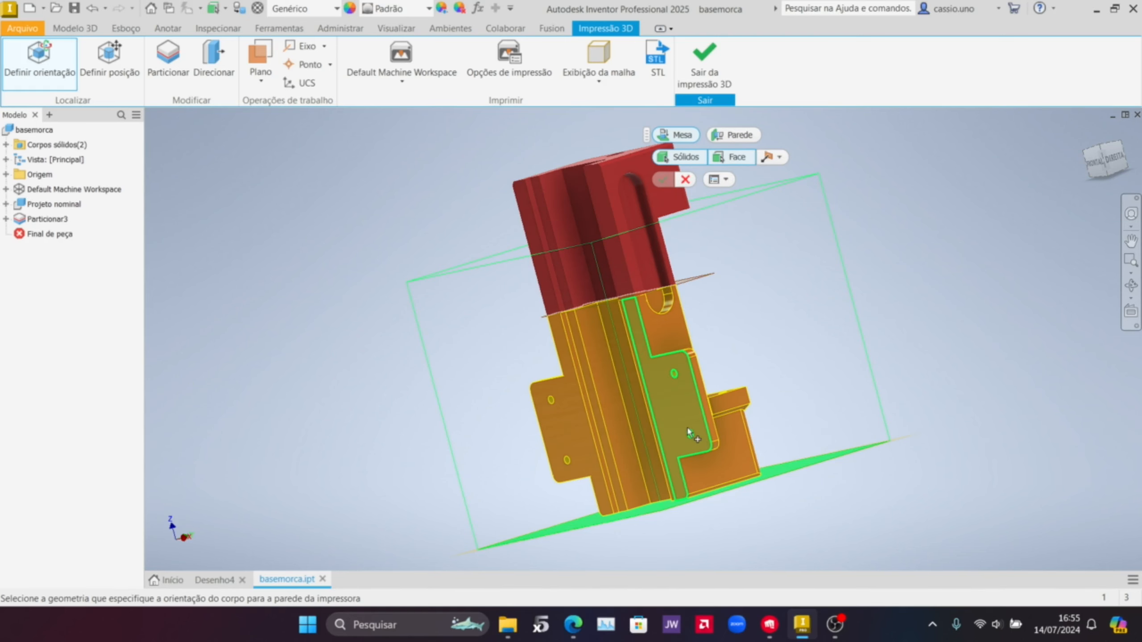
scroll(688, 423, up, 3)
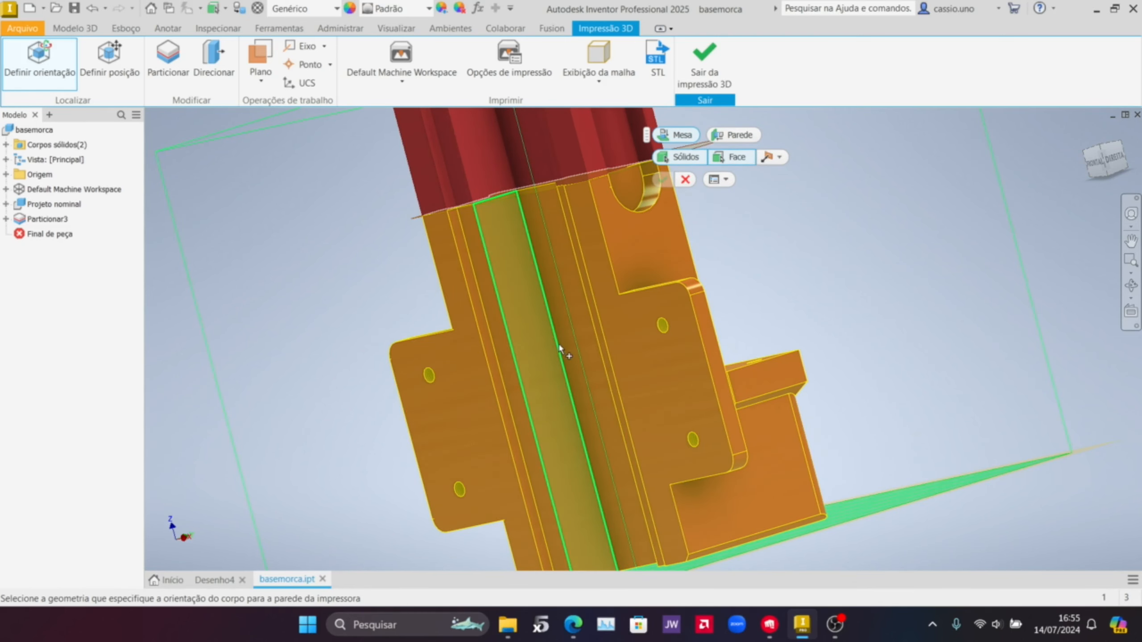
click(671, 368)
shift+middle_drag(699, 390, 678, 425)
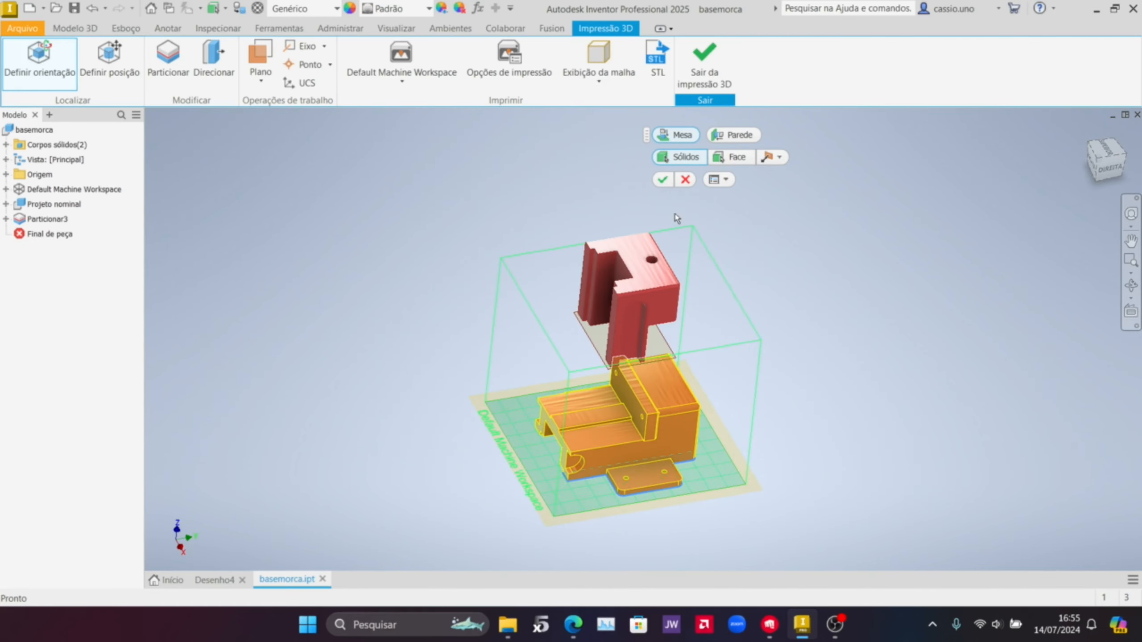
click(663, 179)
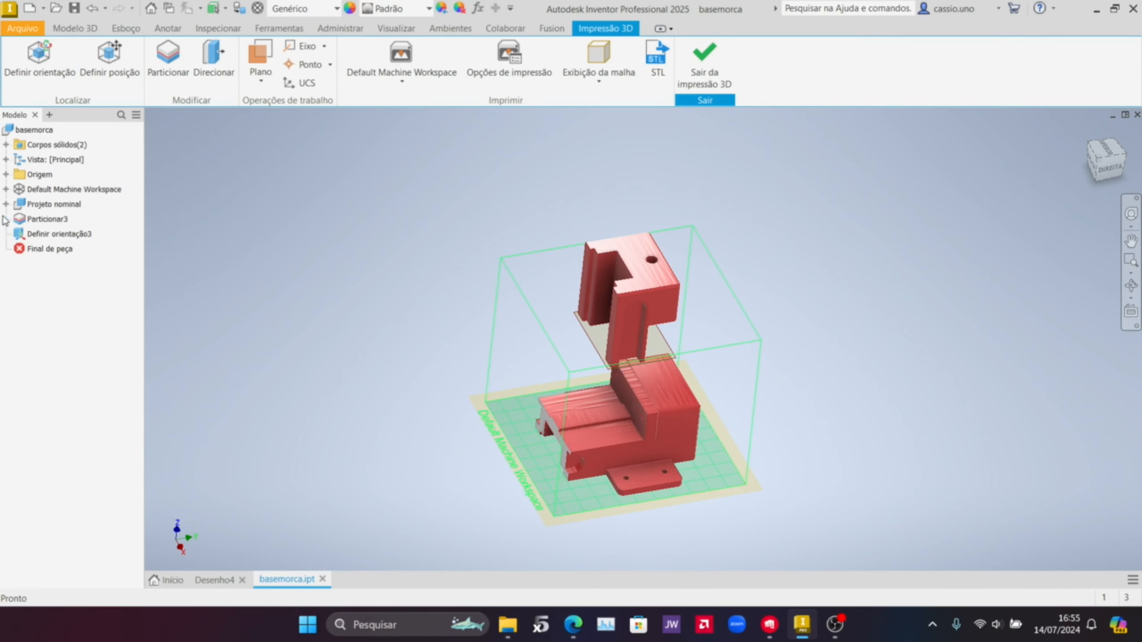
click(5, 219)
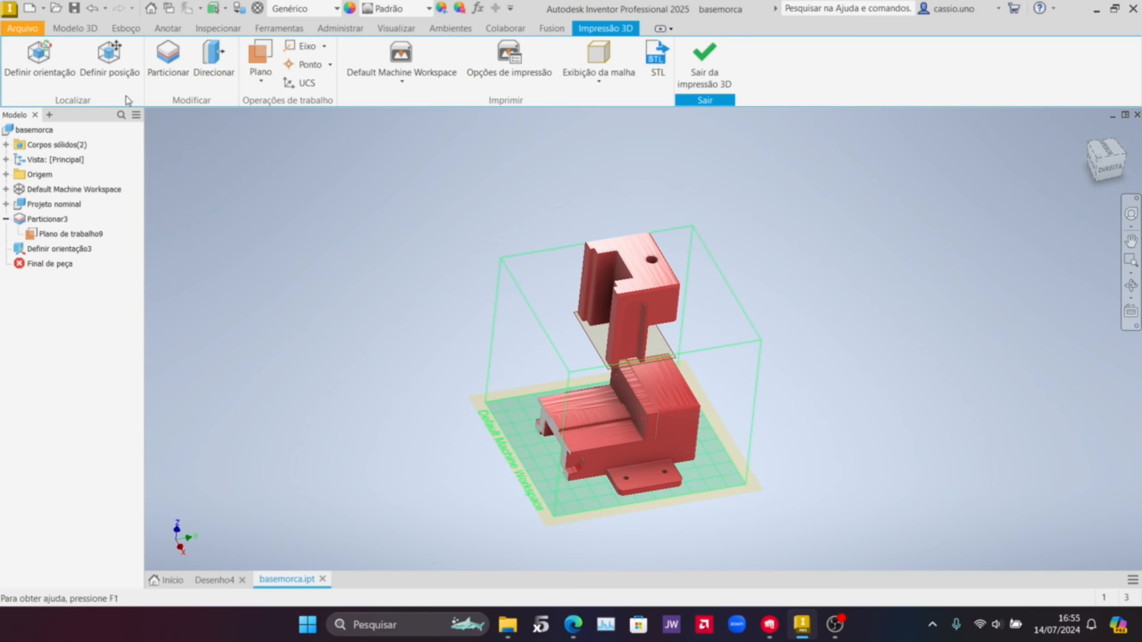
drag(495, 208, 759, 364)
shift+middle_drag(805, 352, 786, 265)
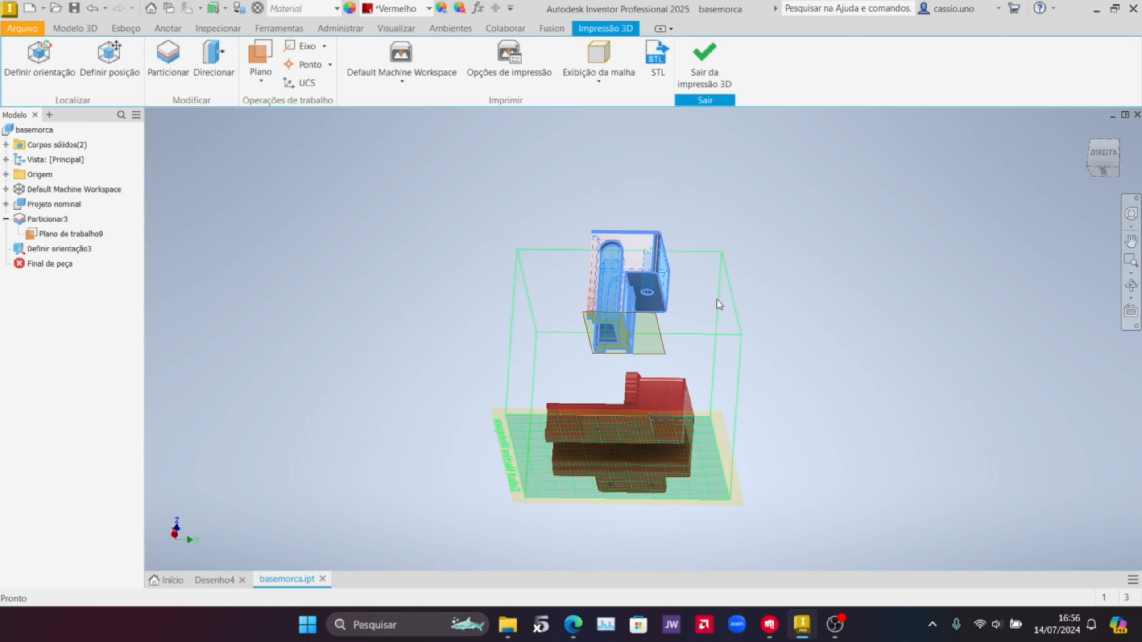
right_click(659, 280)
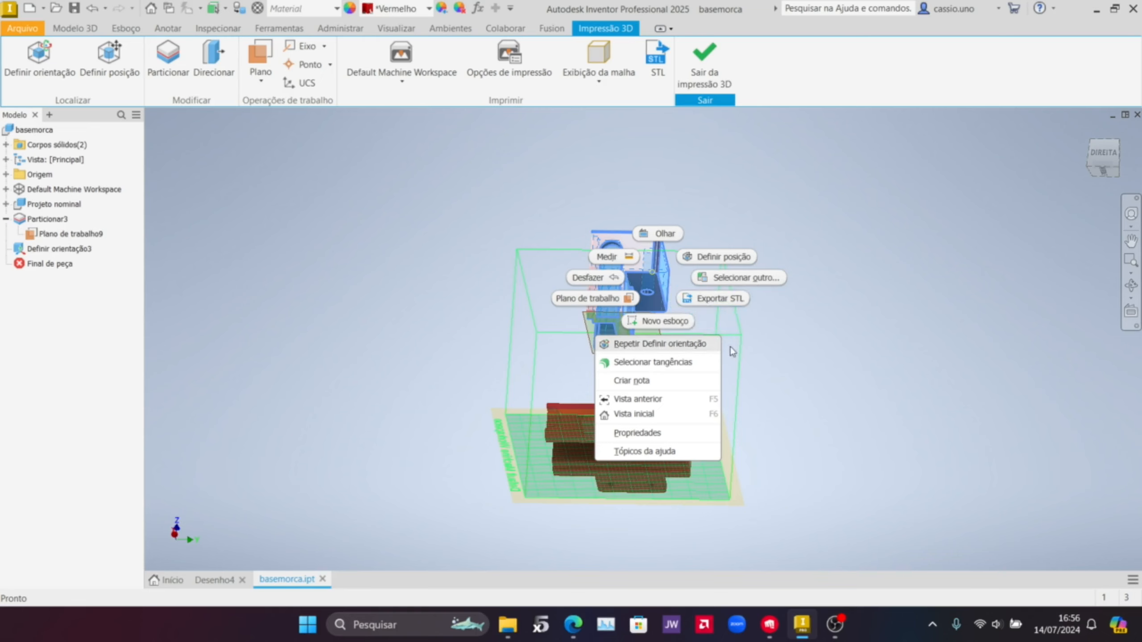
click(819, 338)
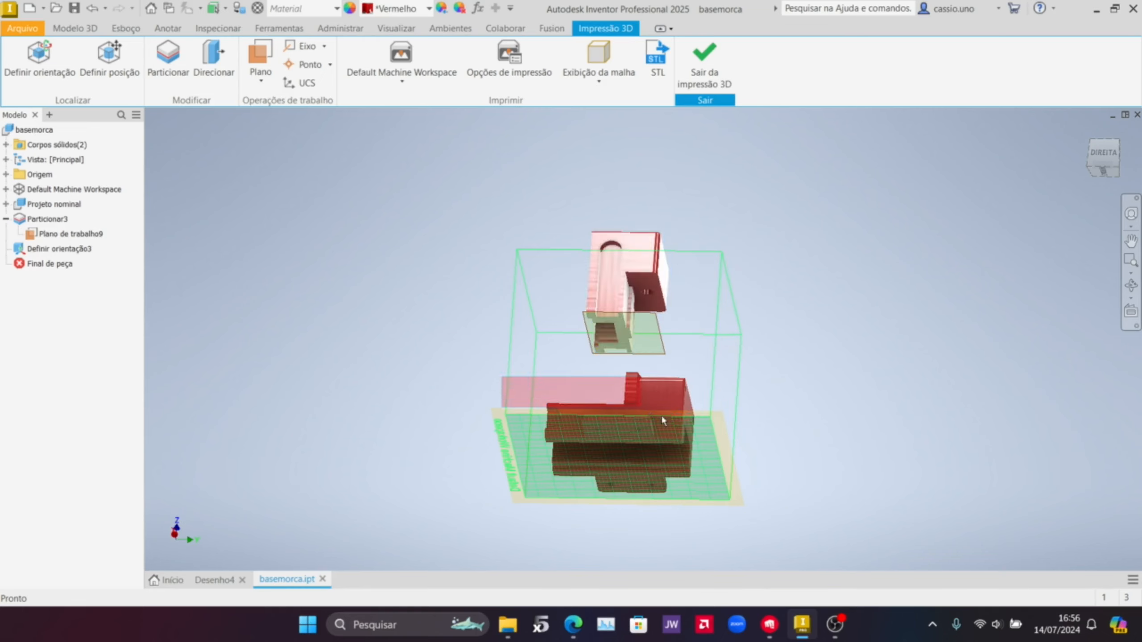
Step: Select the whole lower partitioned body, open its STL export, and close the save dialog without saving a file
drag(662, 417, 788, 532)
shift+middle_drag(851, 430, 906, 438)
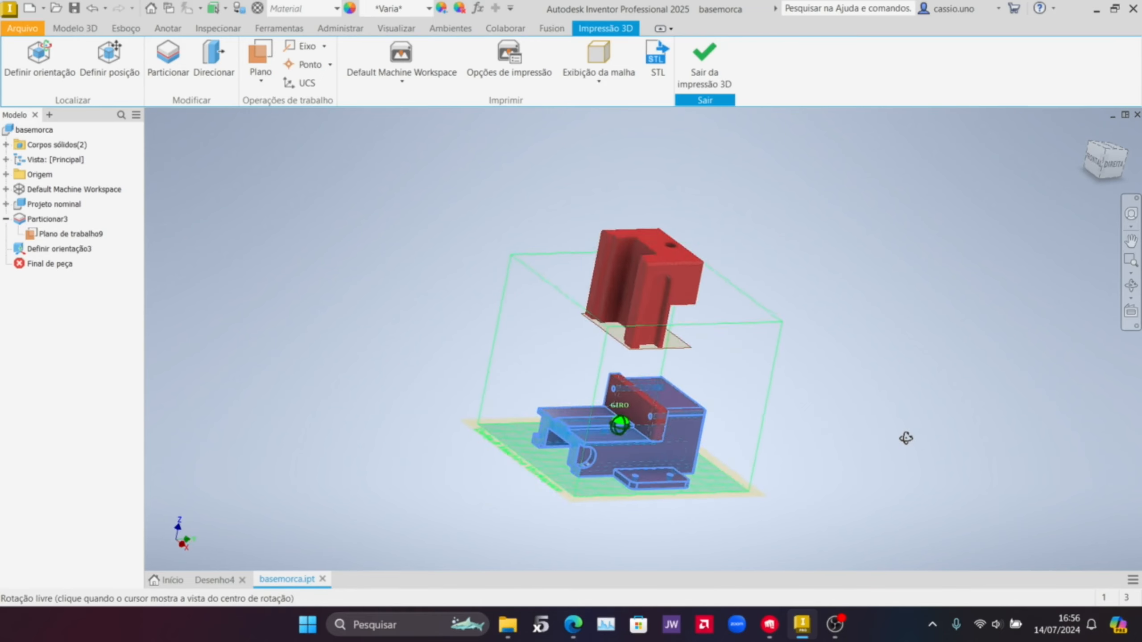
click(620, 398)
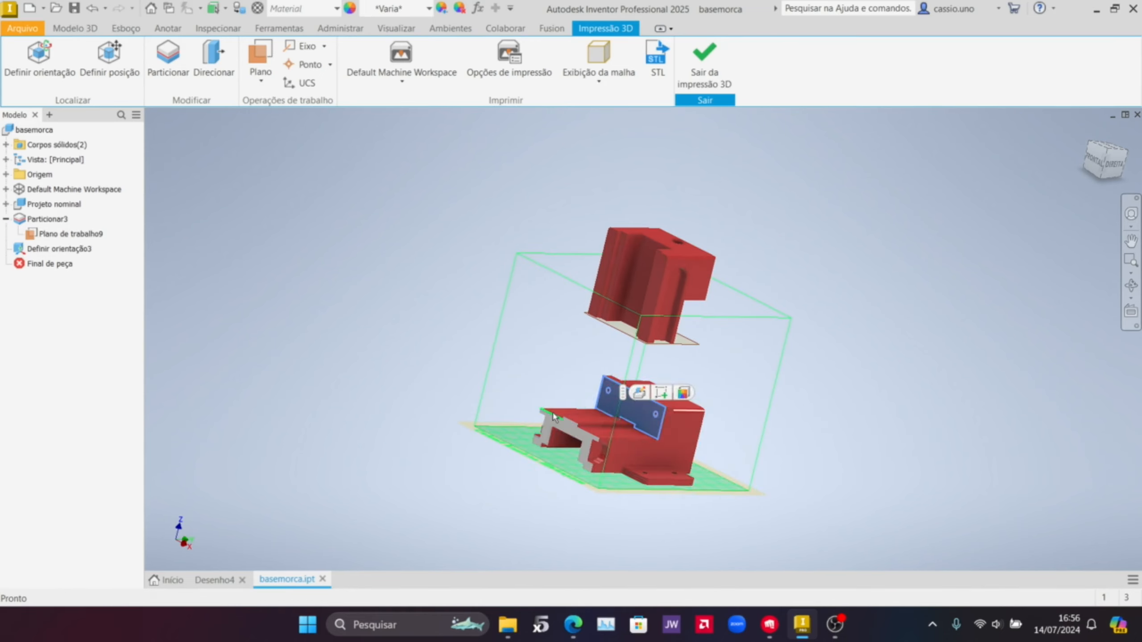
drag(505, 364, 860, 571)
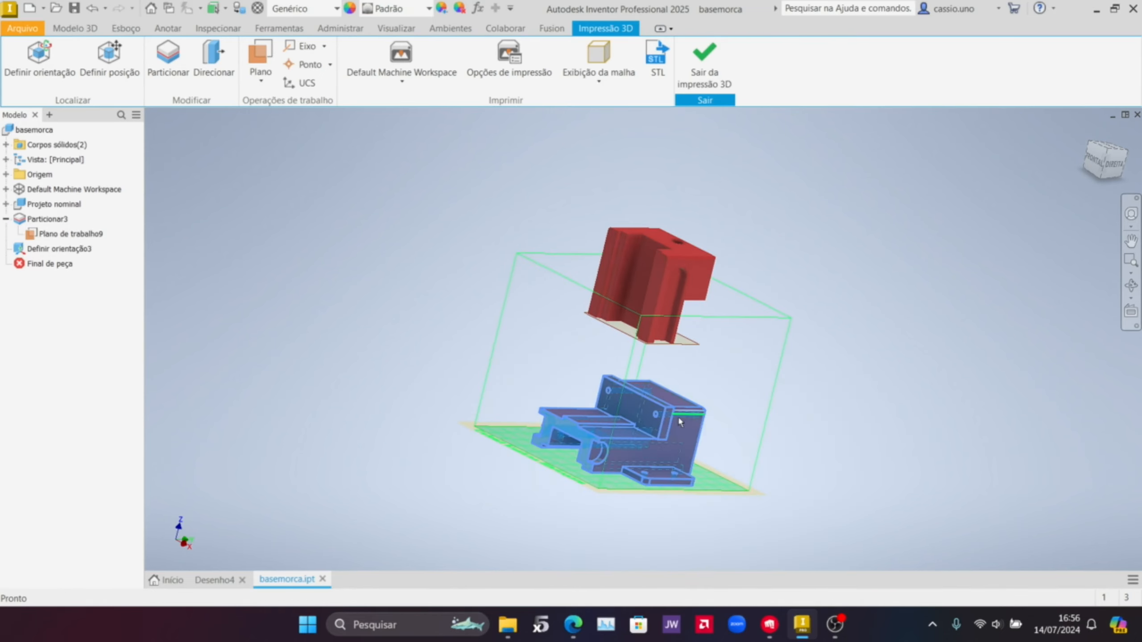
right_click(679, 423)
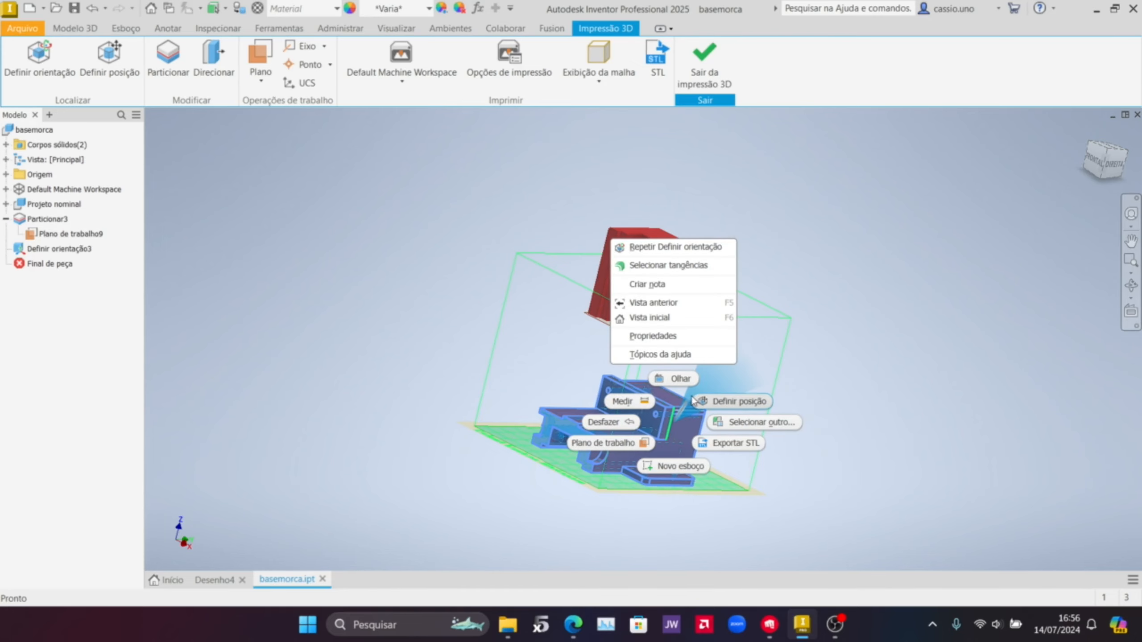
click(723, 443)
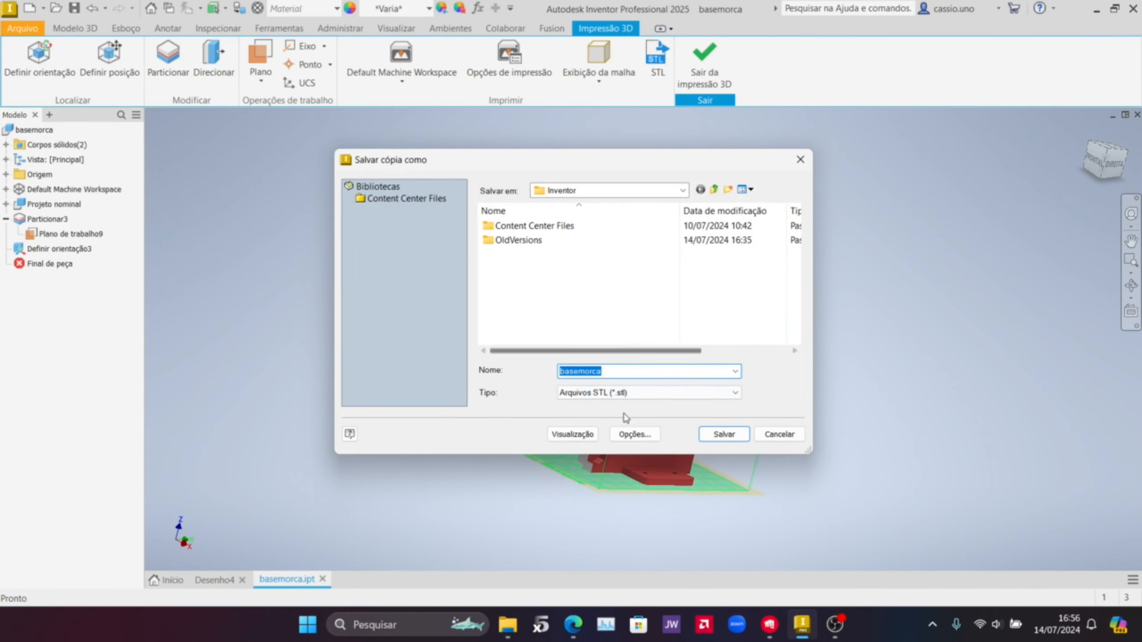
click(800, 160)
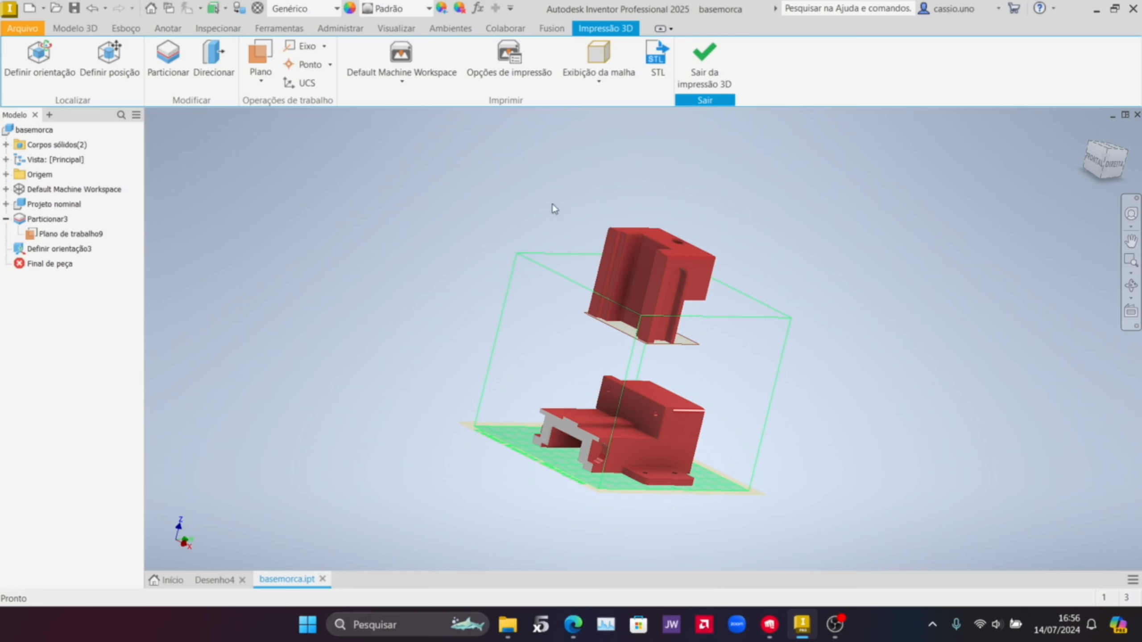
Step: Select the whole upper partitioned body and bring up its available commands, including STL export
drag(551, 201, 793, 356)
right_click(691, 267)
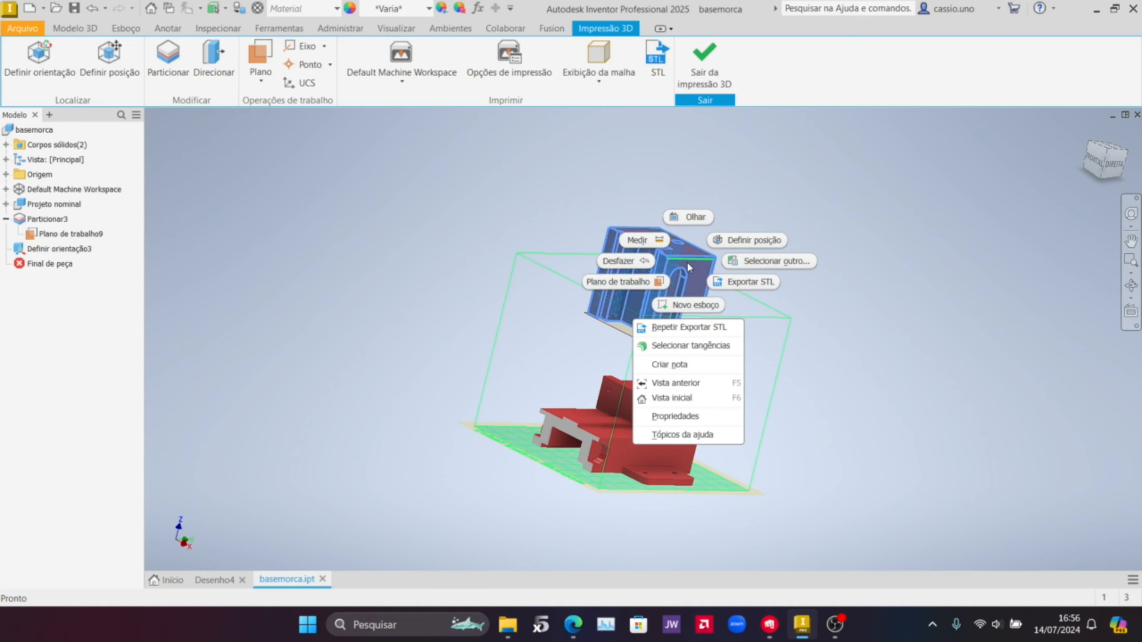